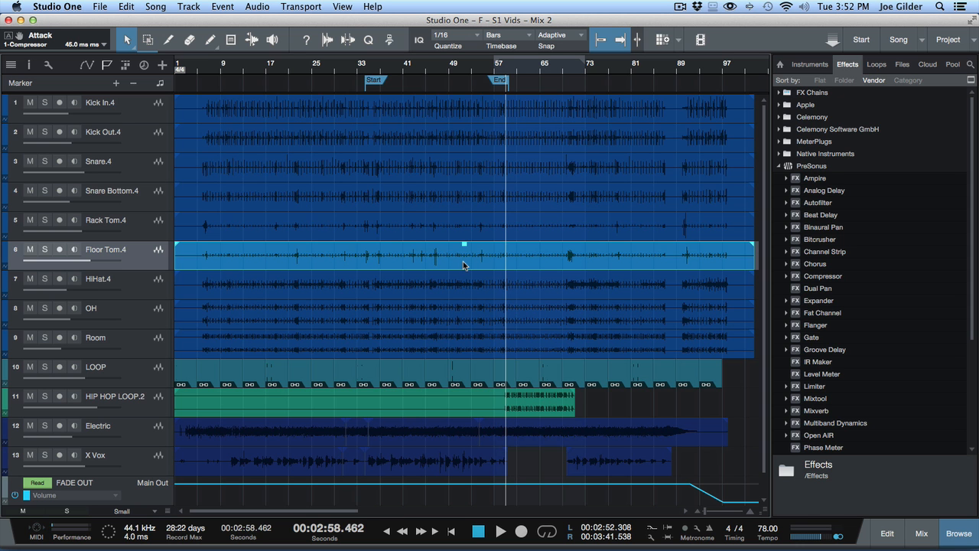
Show the mixer and insert Pro EQ on the Main Out channel
key("F3")
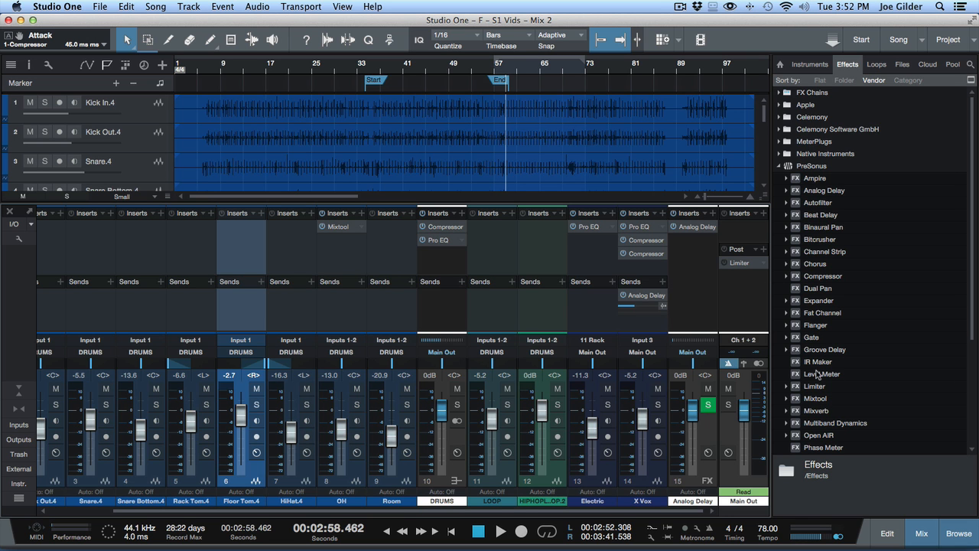
scroll(822, 306, "down", 6)
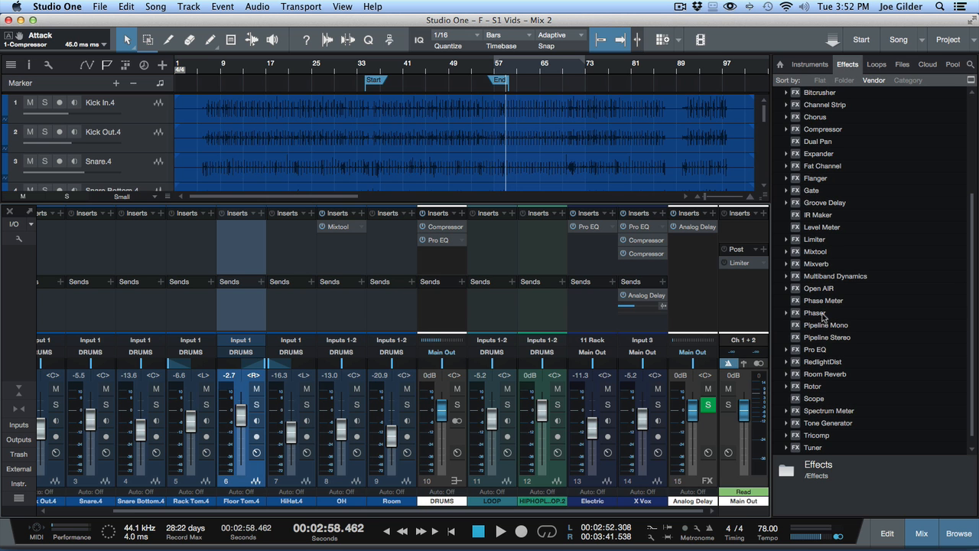
left_click_drag(815, 349, 742, 229)
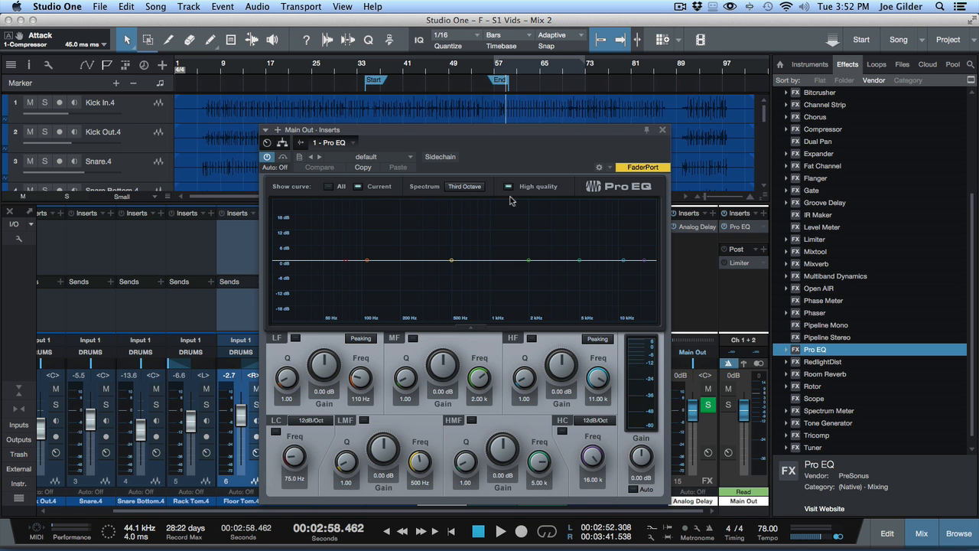
Move the playhead to about bar 9, briefly play the mix, and toggle Pro EQ's Auto gain option
left_click(221, 66)
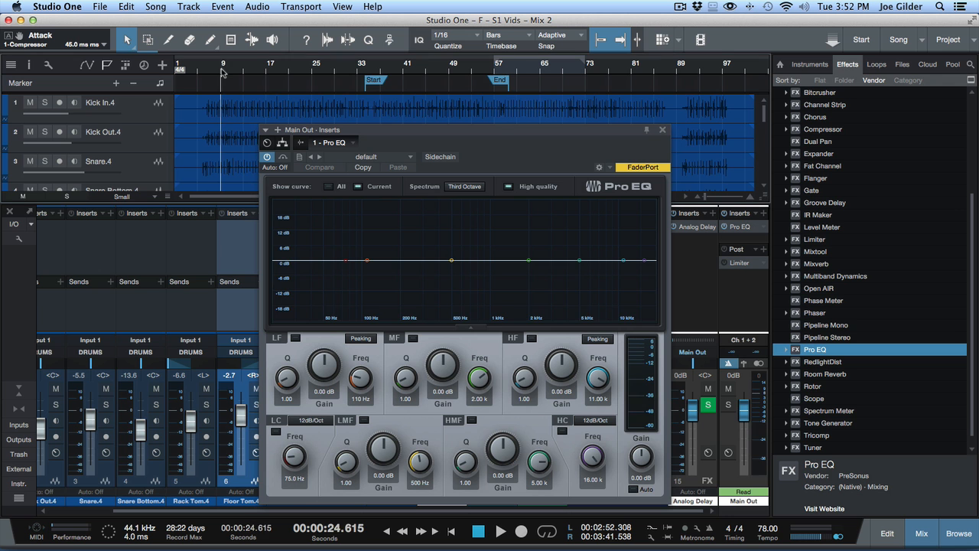
key("space")
key("space")
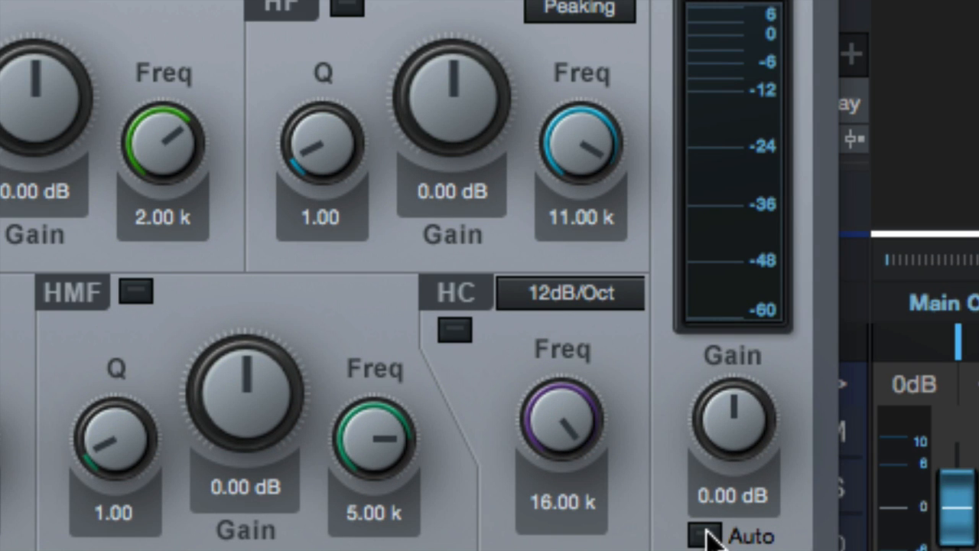
left_click(705, 534)
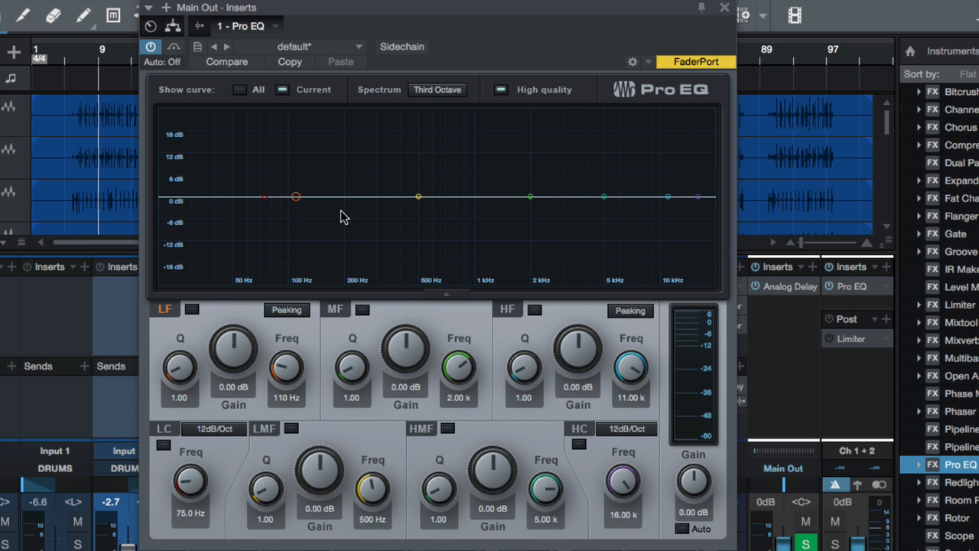
During playback, boost the LF band to 17.88 dB at 80.9 Hz and lower the EQ's output gain
mouse_move(296, 201)
left_mouse_down()
mouse_move(300, 126)
mouse_move(300, 196)
left_mouse_up()
key("space")
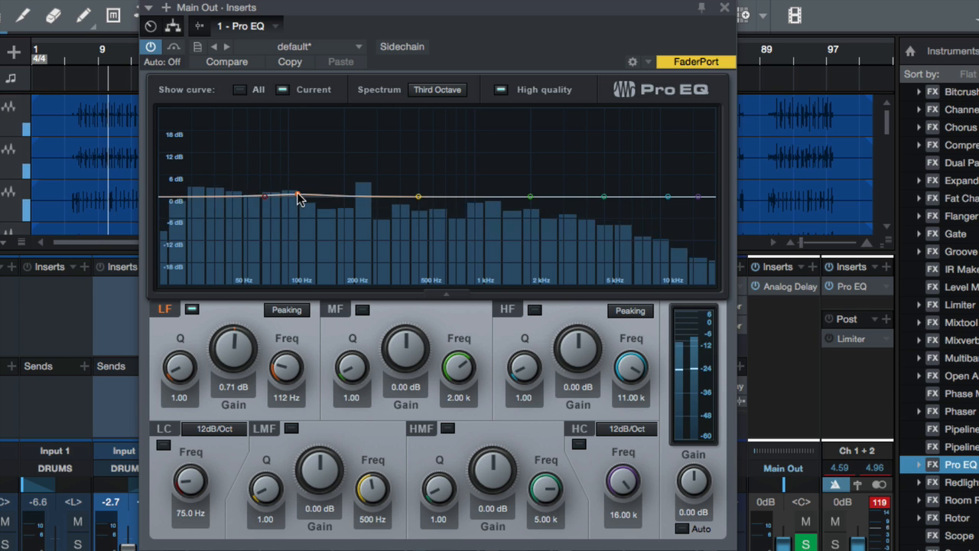
left_click_drag(299, 195, 273, 116)
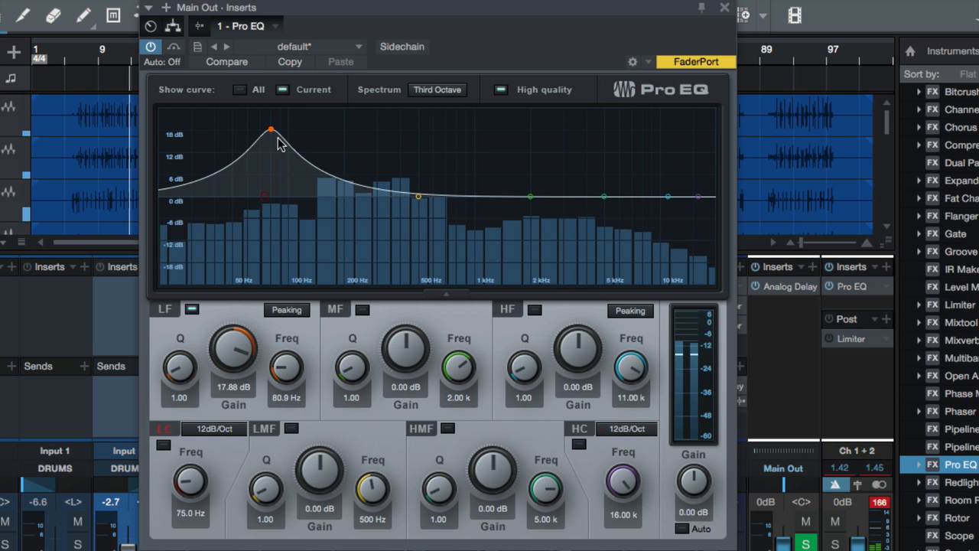
left_click_drag(689, 482, 683, 495)
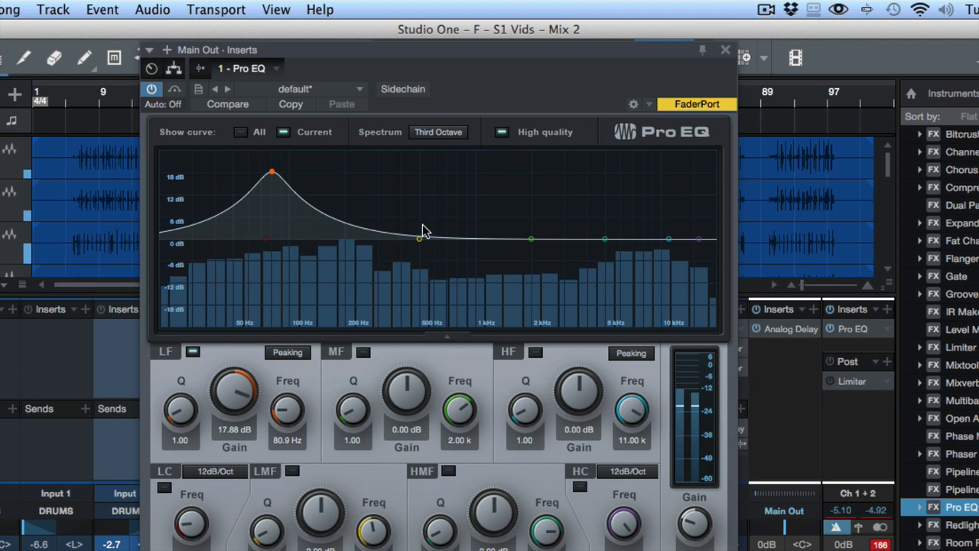
Cut the LMF band to -20.24 dB at 365 Hz and compare by switching the LF and LMF bands on and off
double_click(271, 73)
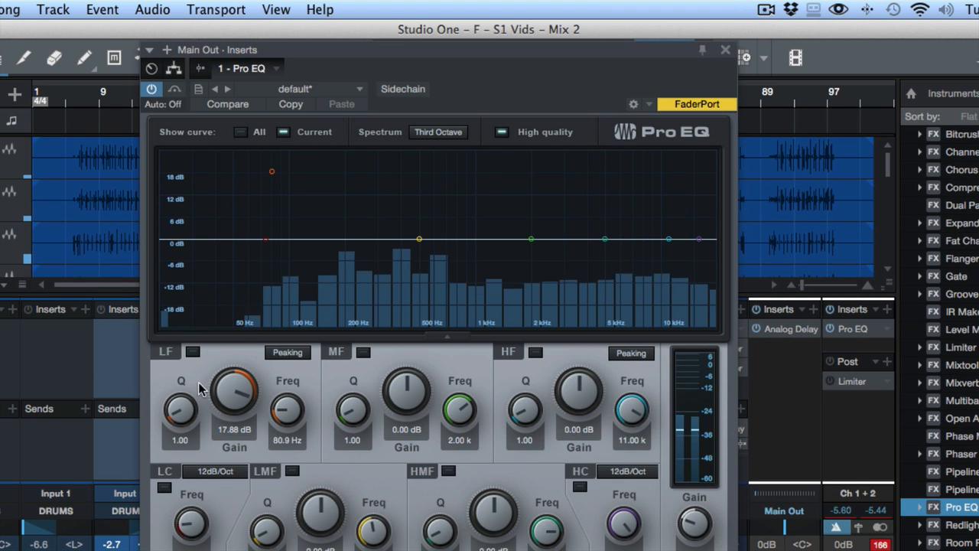
left_click_drag(418, 239, 393, 318)
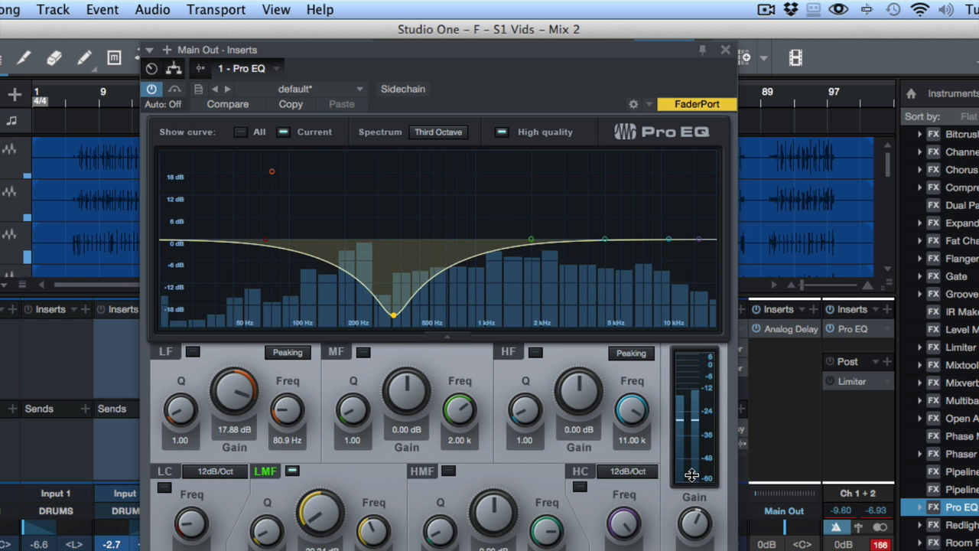
double_click(394, 312)
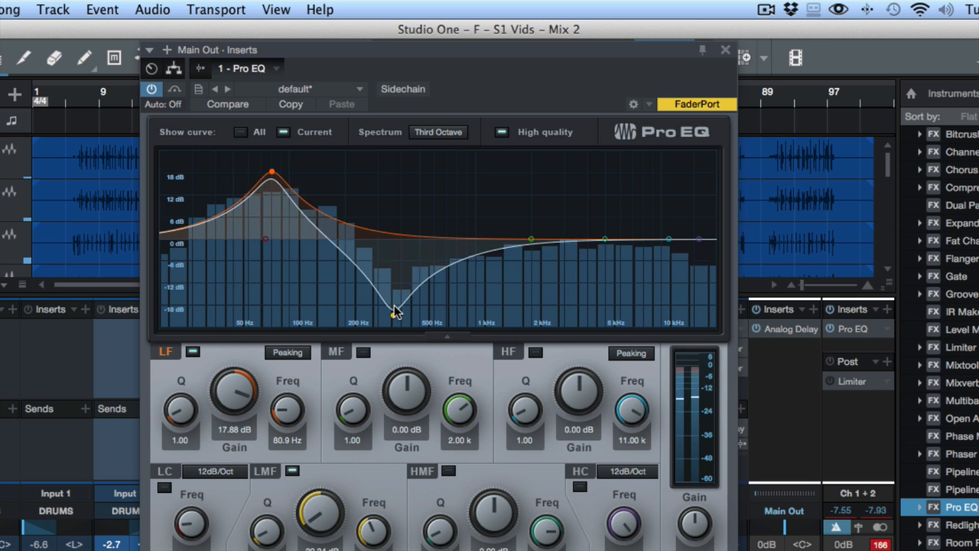
double_click(393, 312)
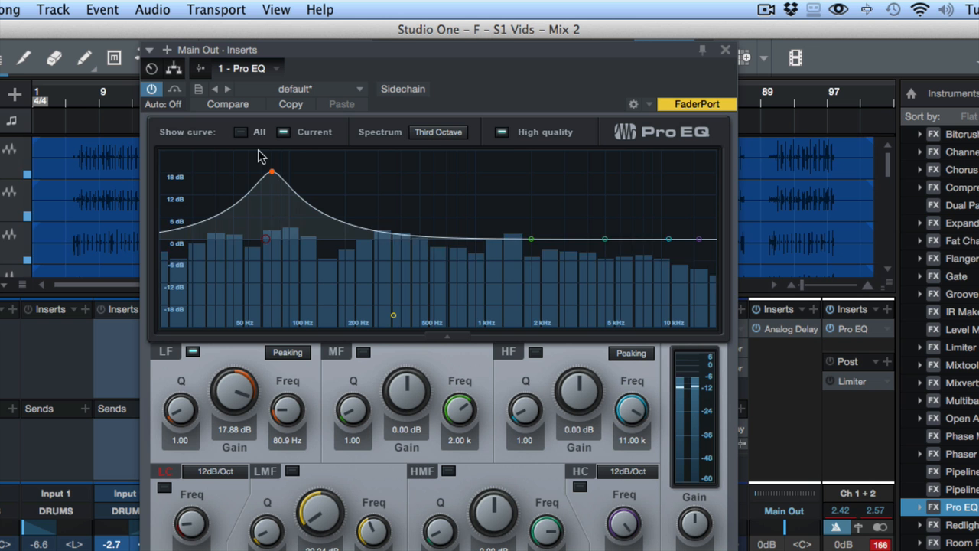
double_click(272, 171)
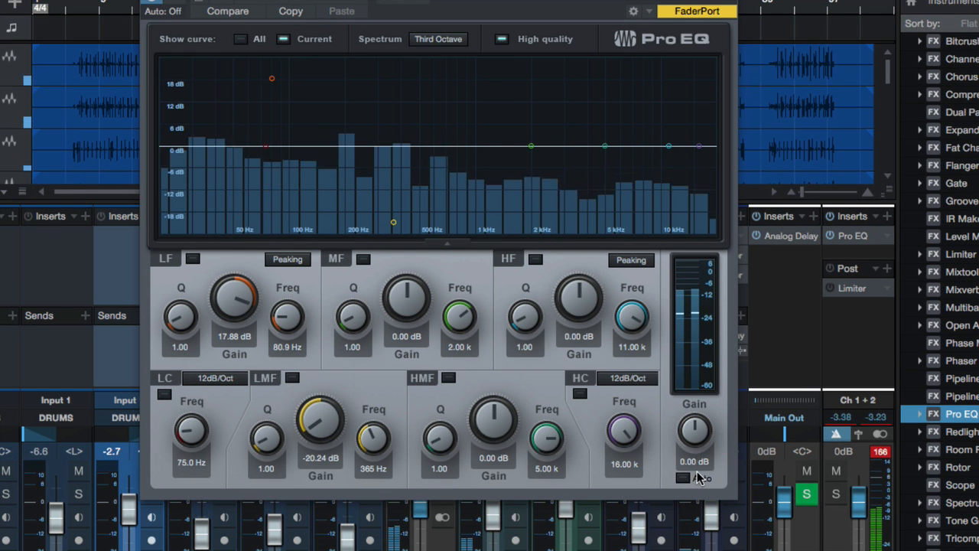
Enable Auto gain and pull the LMF band down to -24.00 dB at 309 Hz, comparing with Auto off and on
left_click(698, 478)
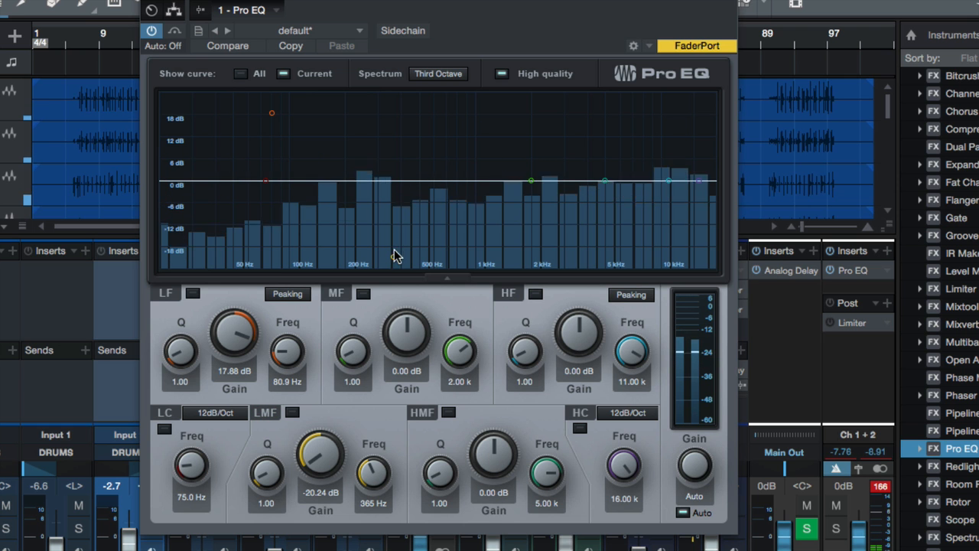
left_click_drag(394, 257, 400, 185)
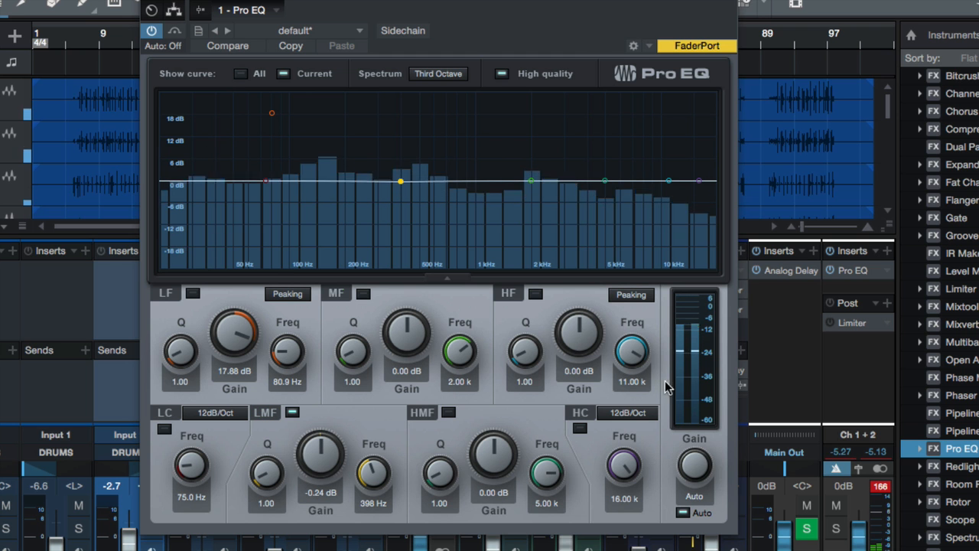
left_click_drag(400, 183, 379, 273)
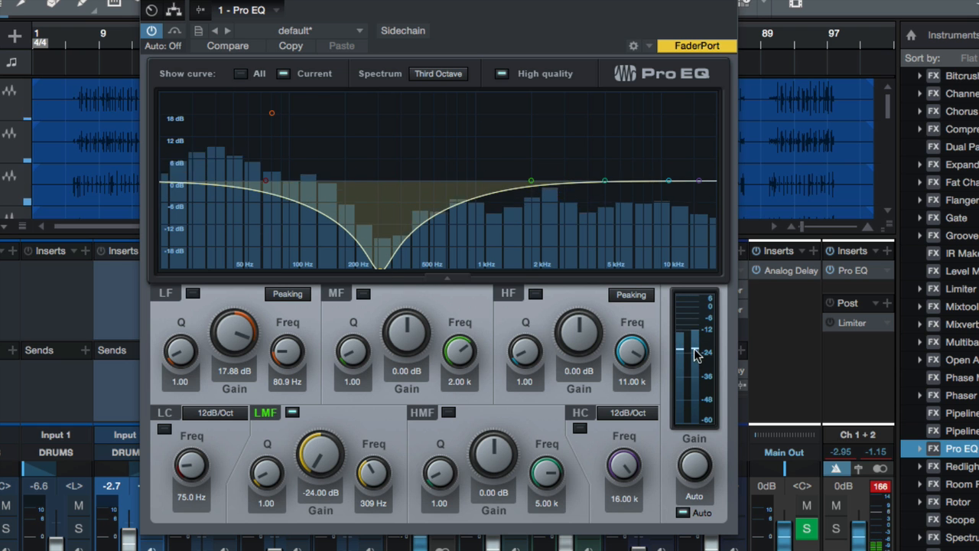
left_click(684, 515)
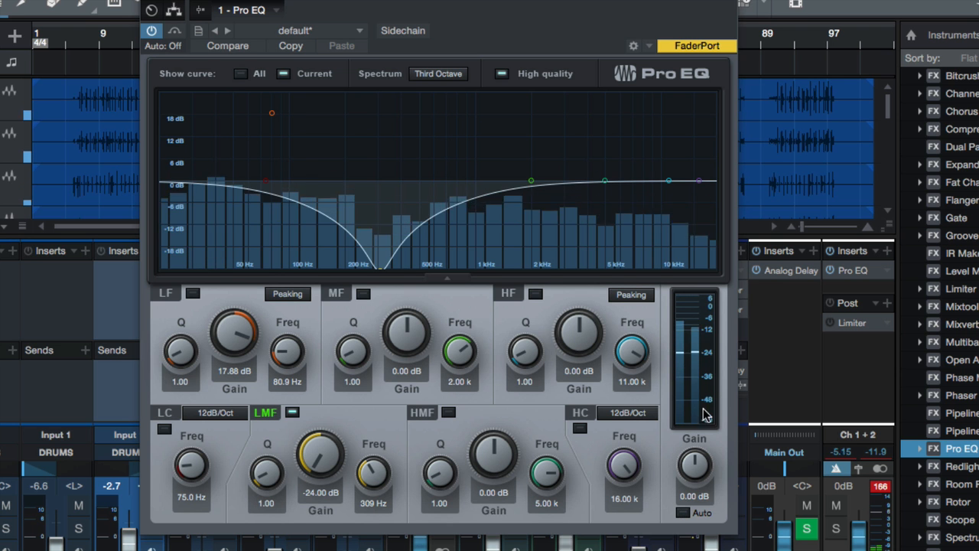
left_click(683, 512)
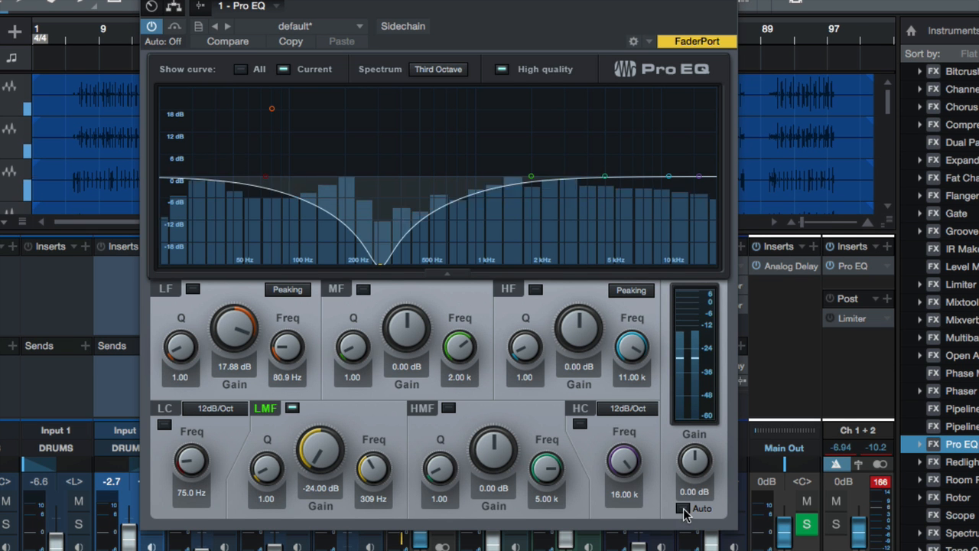
Set the LMF band to 1.65 dB at 327 Hz, boost LF to 24.00 dB at 72.4 Hz, and compare Auto gain off and on
left_click_drag(381, 266, 384, 170)
left_click_drag(276, 114, 264, 89)
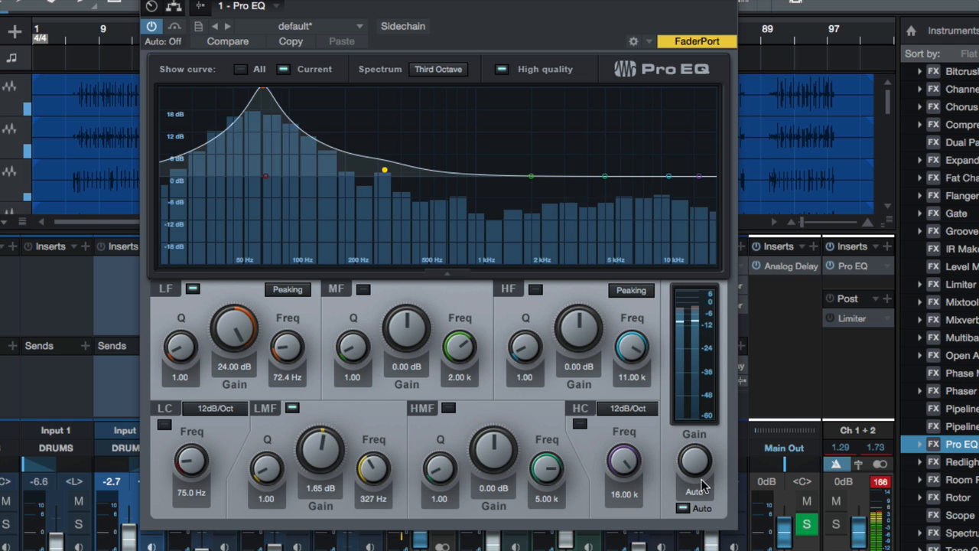
left_click(682, 507)
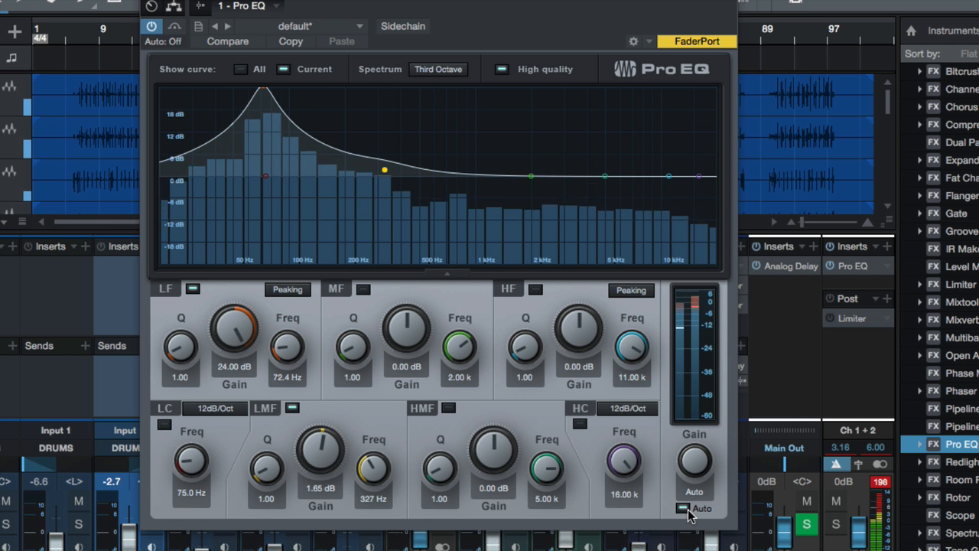
Flatten the LF band to 0 dB at 74.0 Hz and sweep the LMF band to a -7.76 dB cut at 201 Hz
left_click_drag(273, 118, 262, 143)
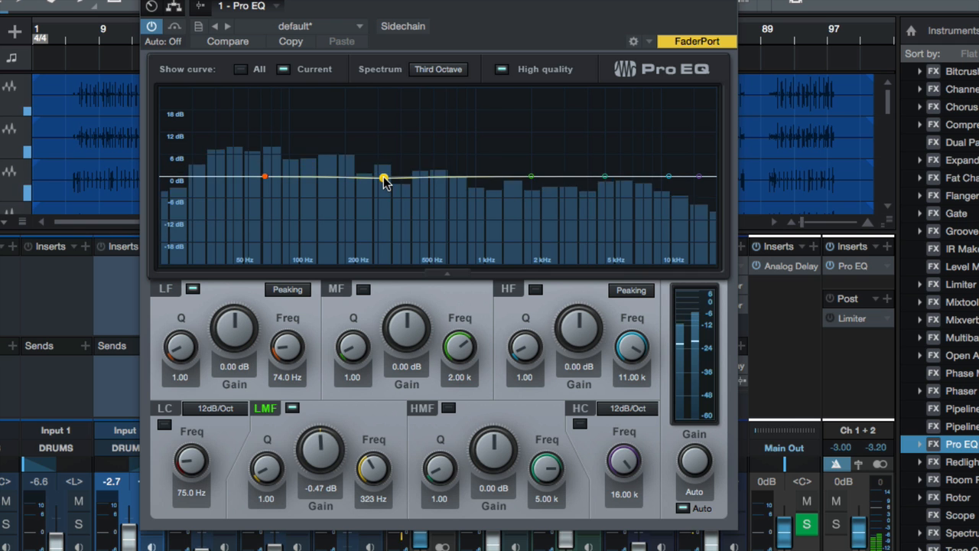
left_click_drag(385, 182, 388, 220)
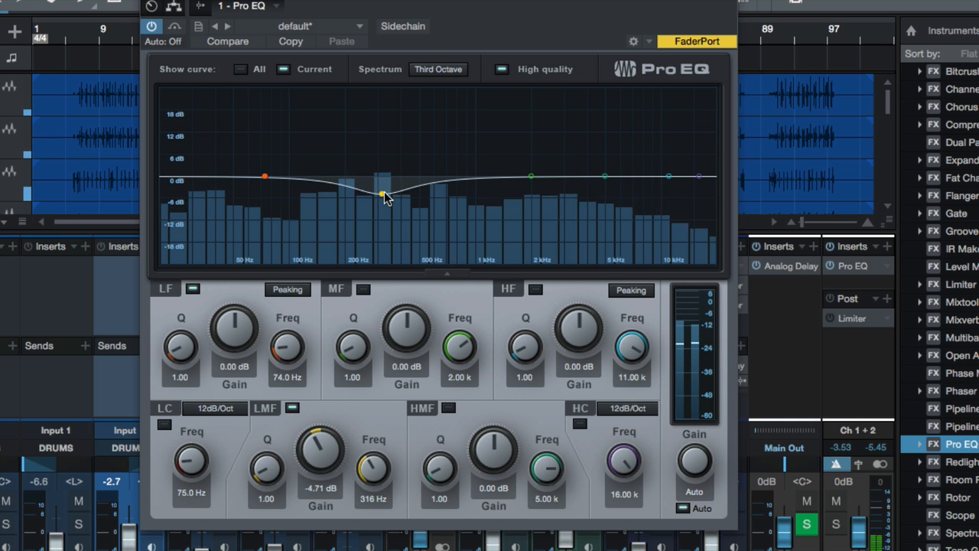
left_click_drag(382, 191, 559, 236)
left_click_drag(291, 187, 503, 186)
left_click_drag(475, 218, 349, 241)
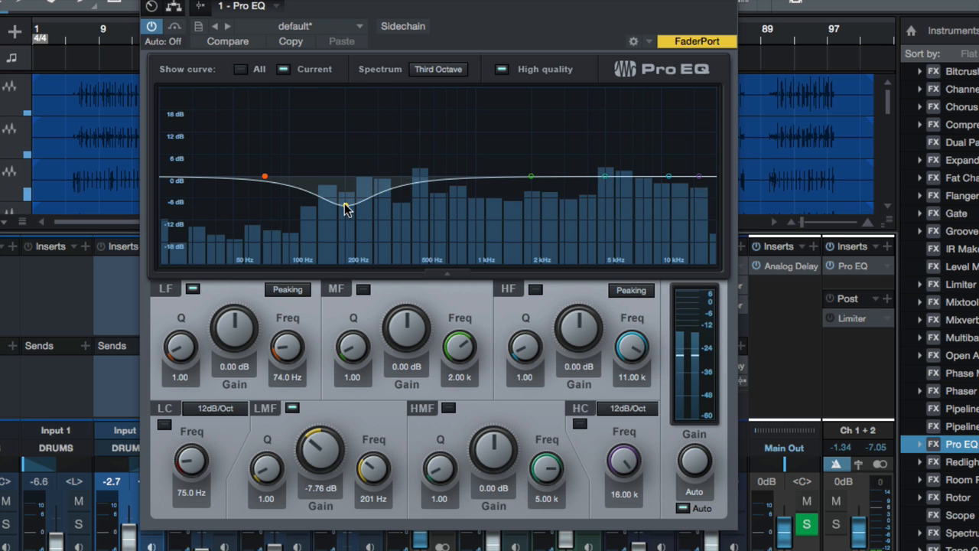
Sweep the LMF band through the high frequencies, stop playback, and flatten the band to 0 dB at 573 Hz
left_click_drag(345, 210, 345, 167)
left_click_drag(392, 113, 673, 162)
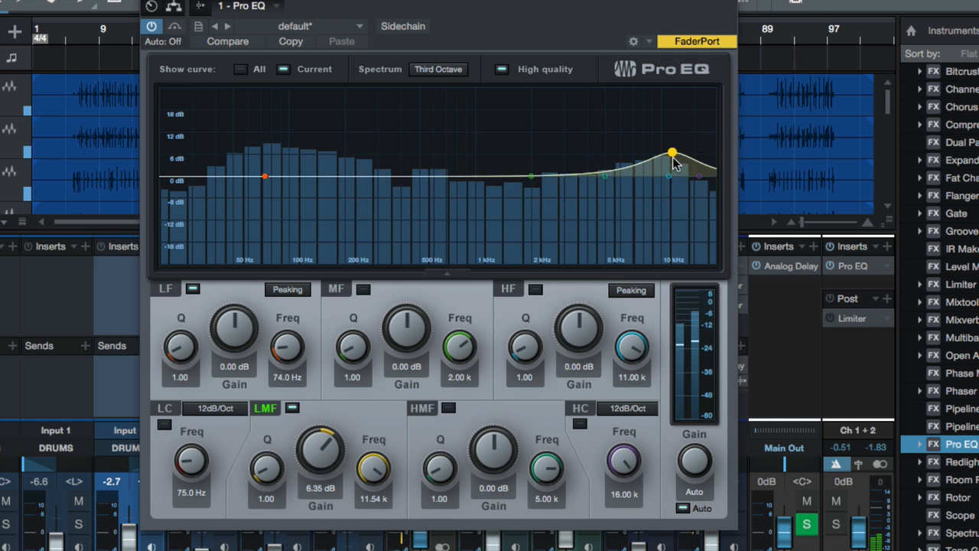
left_click_drag(554, 251, 651, 189)
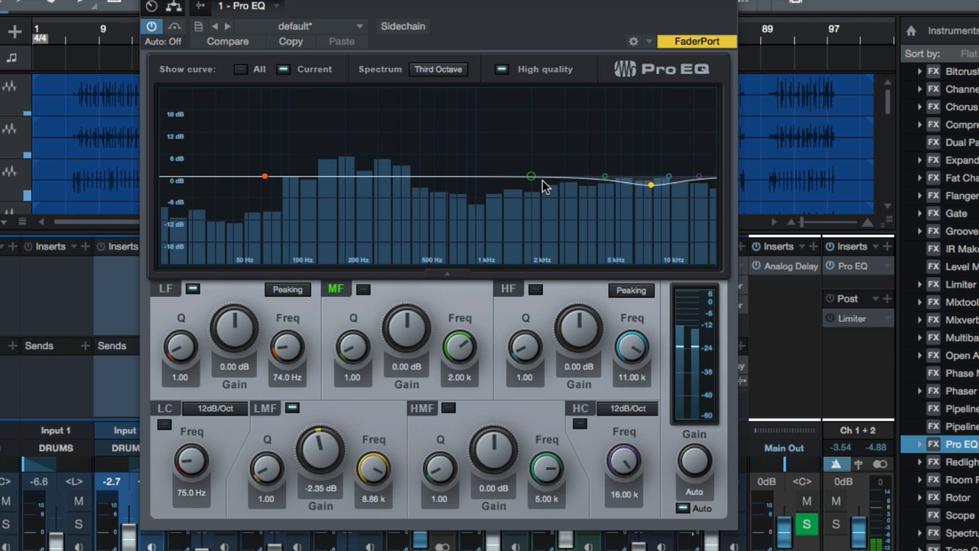
key("space")
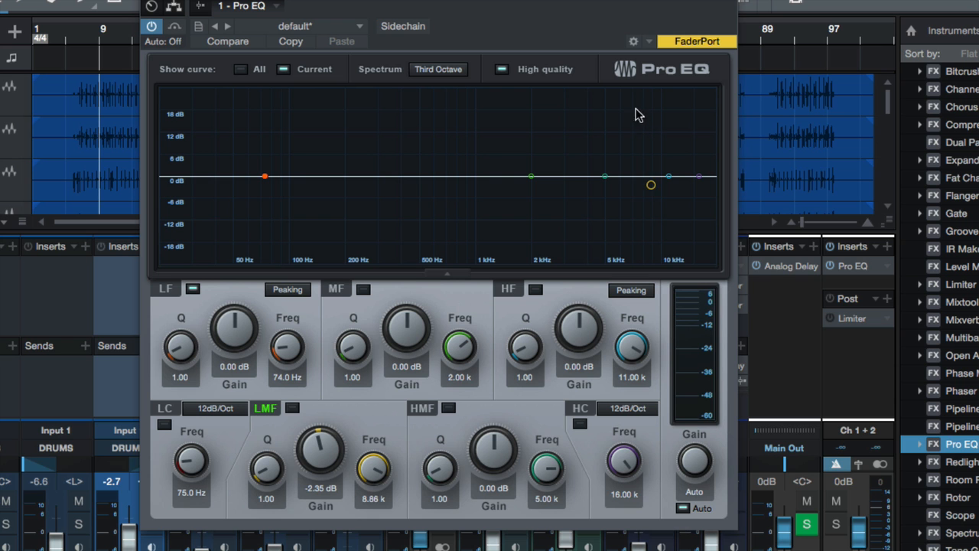
left_click_drag(649, 189, 430, 180)
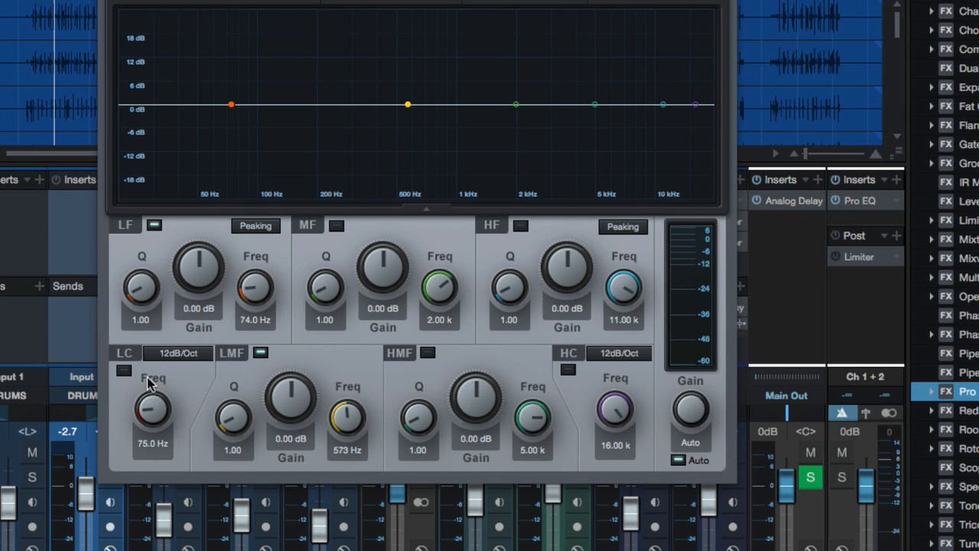
Turn on the low-cut filter, try it at 617 Hz and 24.0 Hz, and set it to 35.1 Hz during playback
left_click_drag(151, 403, 150, 345)
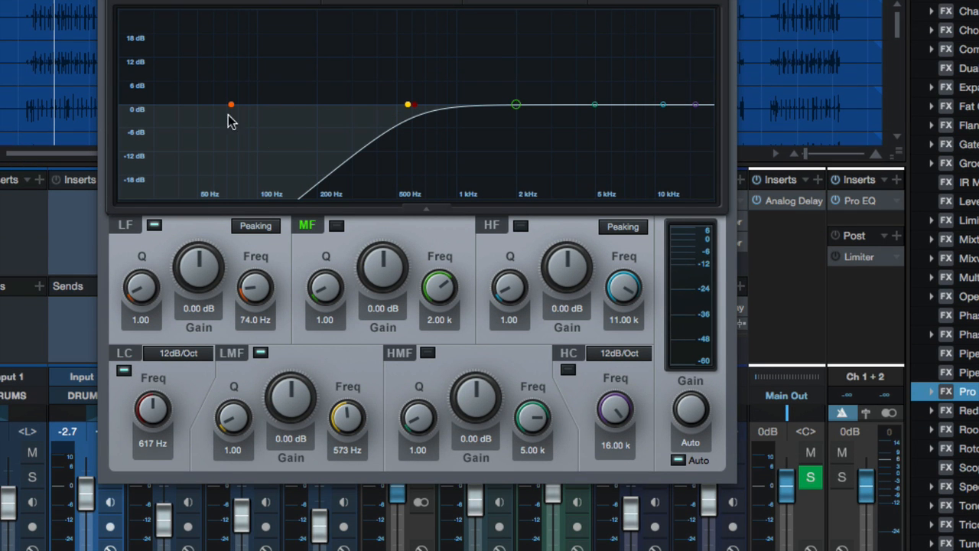
mouse_move(150, 415)
left_mouse_down()
mouse_move(138, 467)
mouse_move(141, 420)
left_mouse_up()
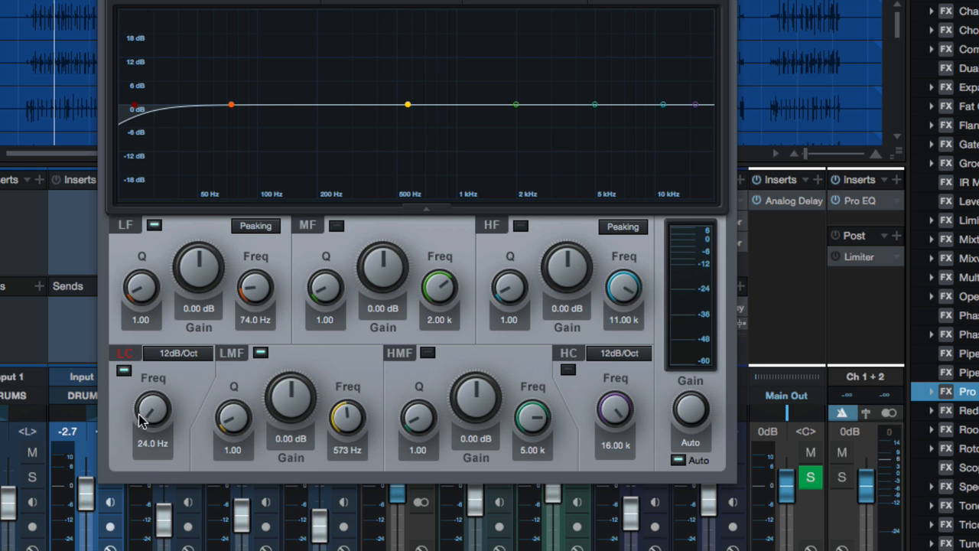
key("space")
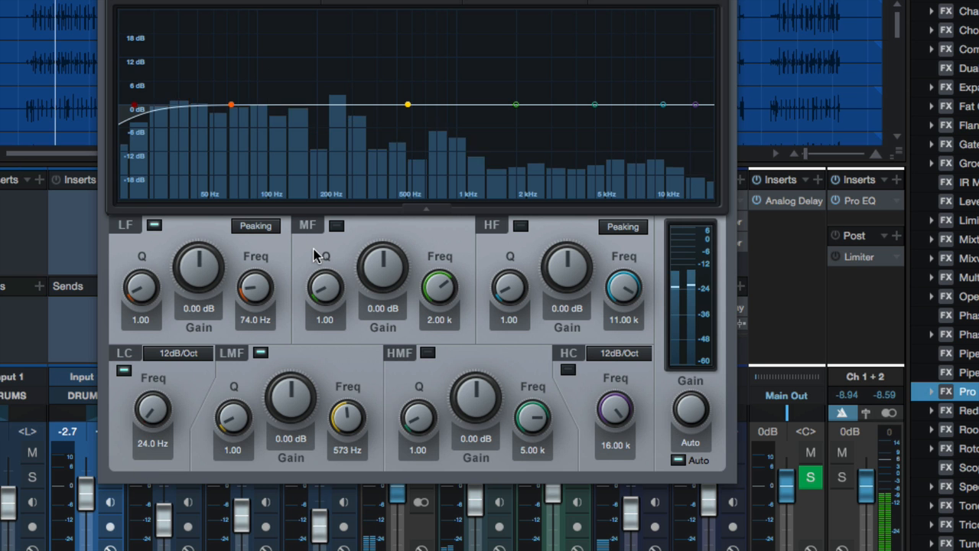
mouse_move(151, 413)
left_mouse_down()
mouse_move(142, 283)
mouse_move(153, 413)
left_mouse_up()
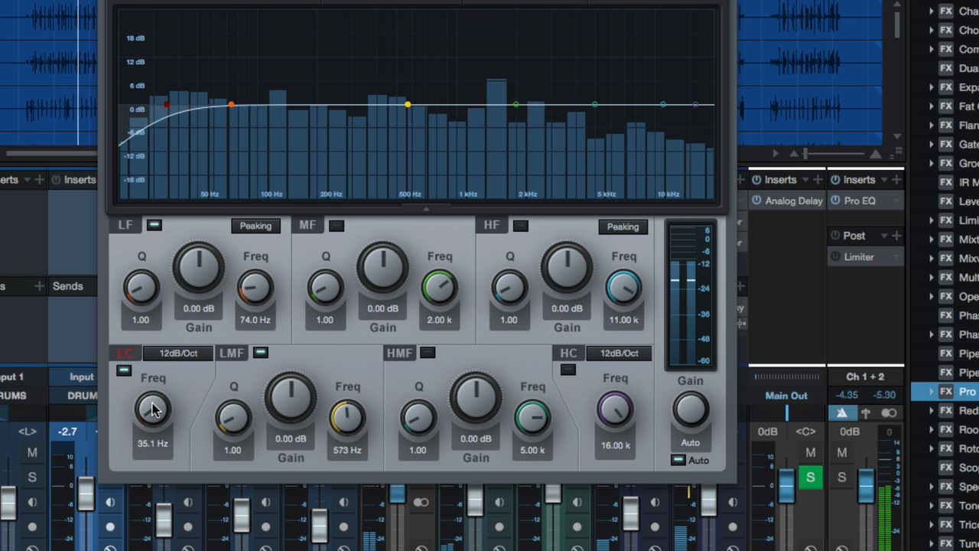
Switch the low-cut filter off and on again, and raise its frequency to 331 Hz
left_click(124, 371)
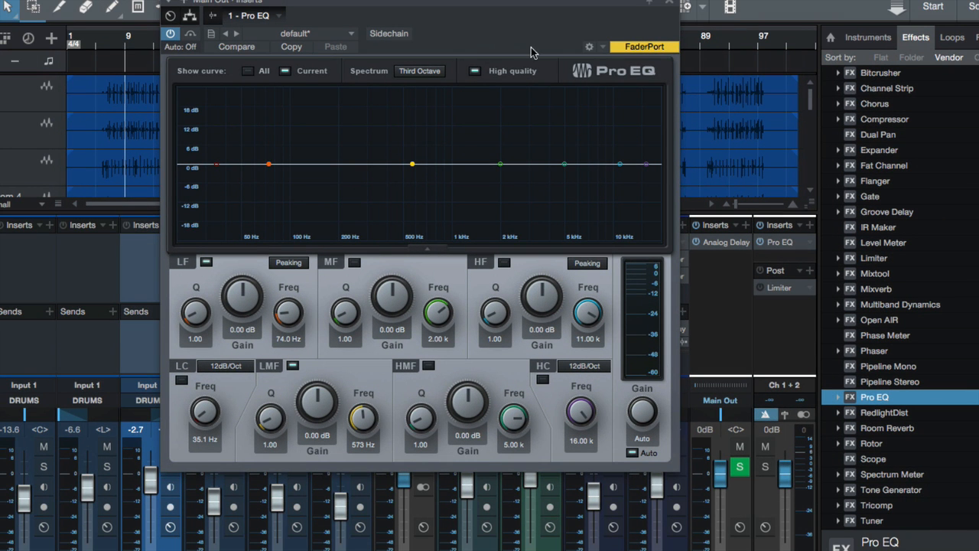
left_click(181, 380)
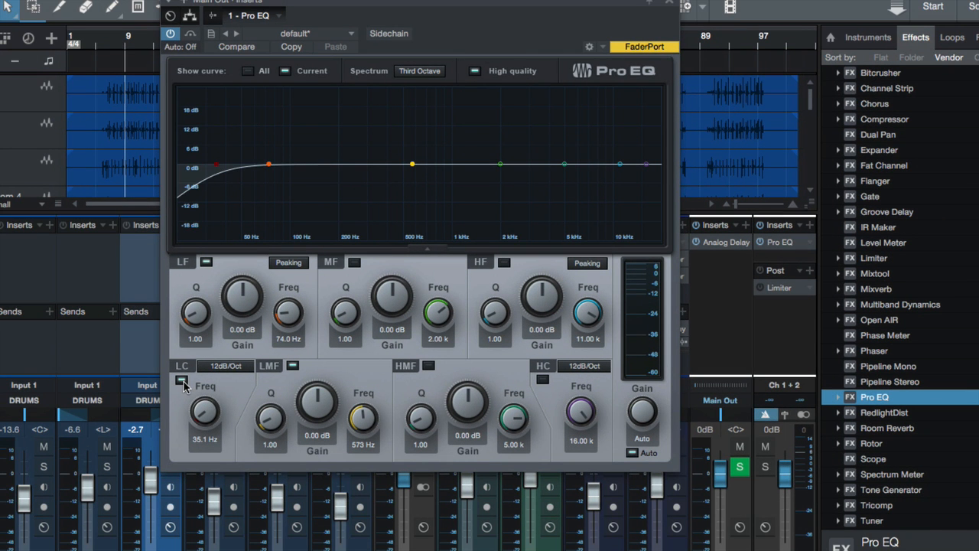
left_click_drag(204, 425, 203, 387)
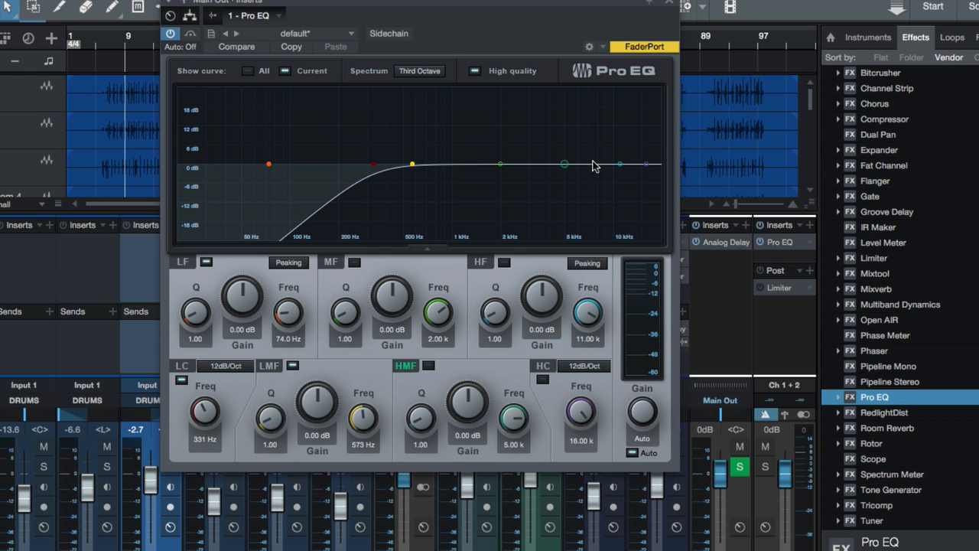
Turn the low-cut filter off at 20.0 Hz and insert a Compressor after the Pro EQ on the Main Out
left_click_drag(206, 411, 192, 418)
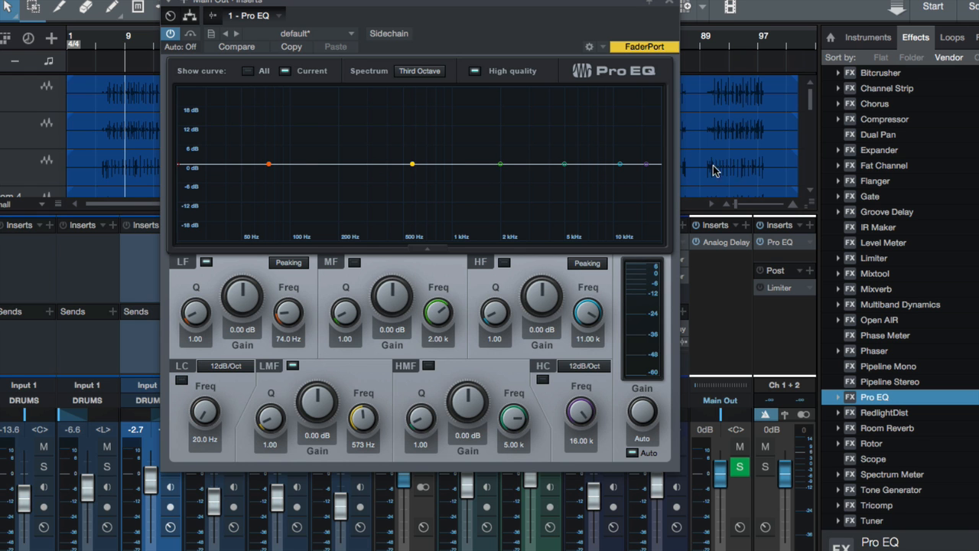
left_click(880, 151)
left_click_drag(880, 120, 784, 258)
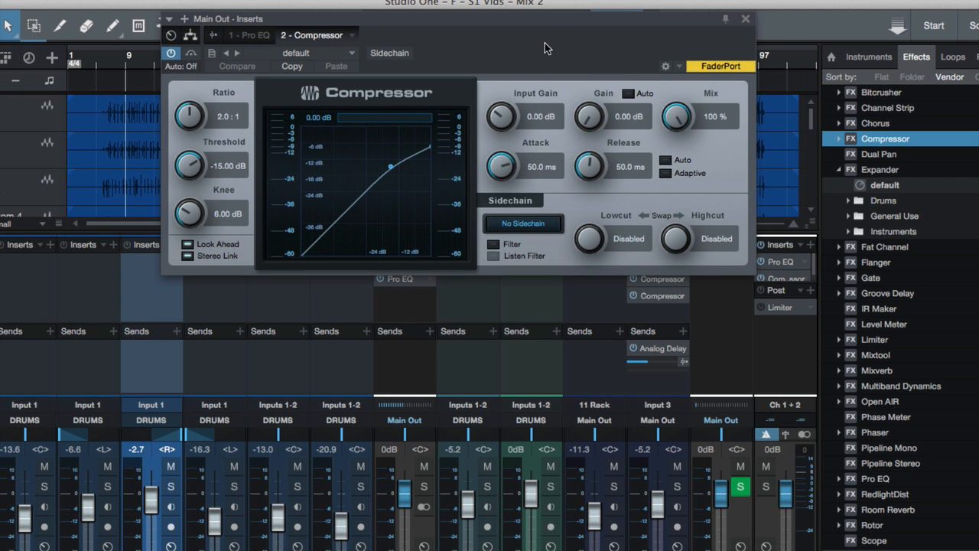
left_click_drag(544, 24, 527, 73)
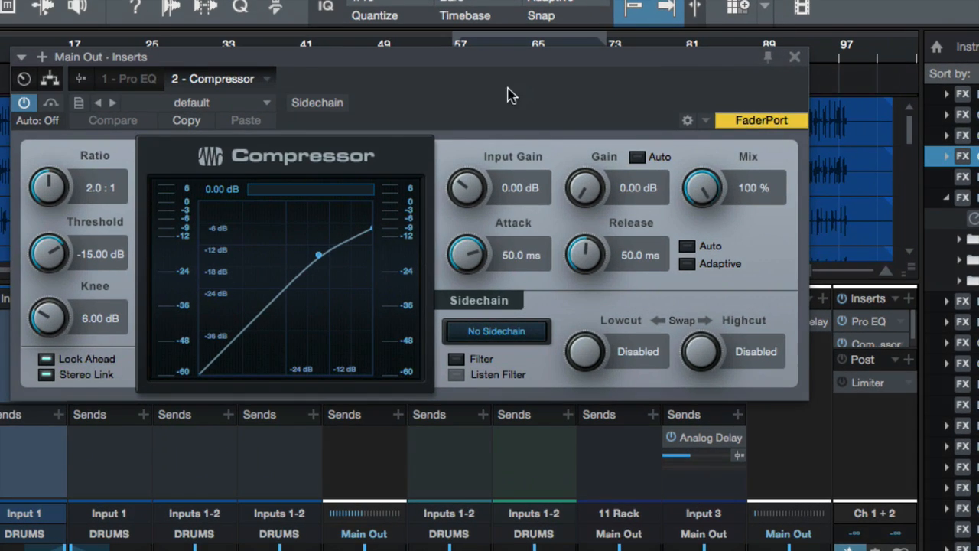
left_click_drag(468, 91, 489, 104)
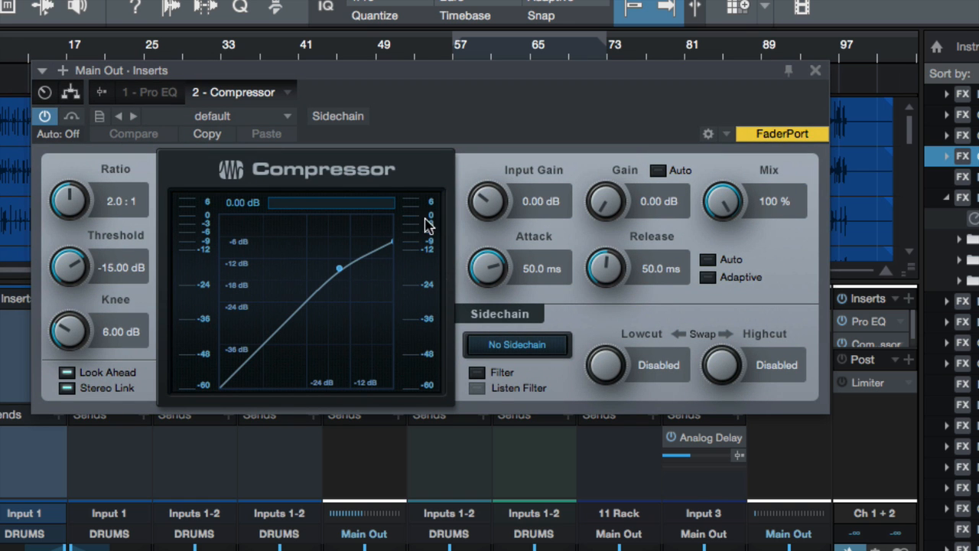
Set the Compressor's threshold to -35.88 dB and gain to 7.44 dB during playback, comparing the result with the effect bypassed
left_click_drag(67, 263, 72, 285)
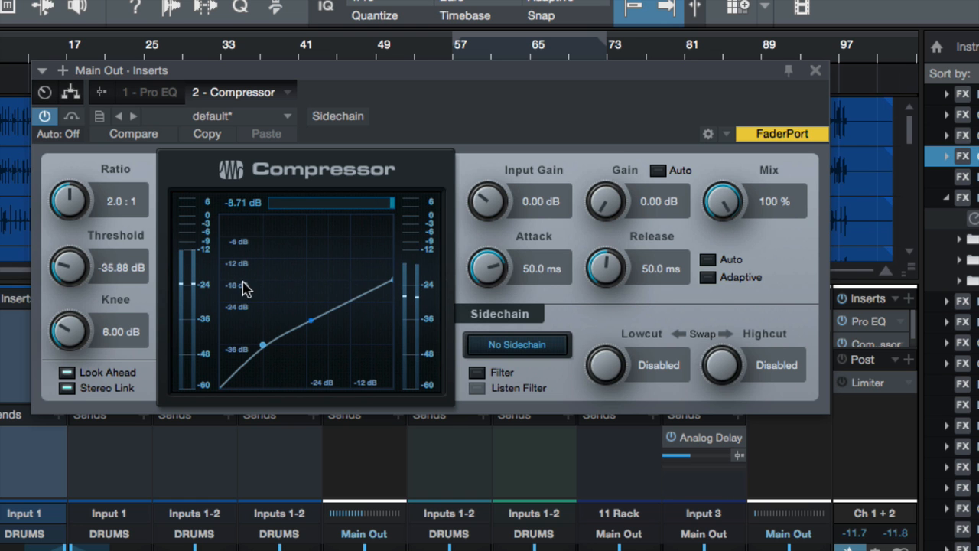
left_click_drag(605, 202, 610, 170)
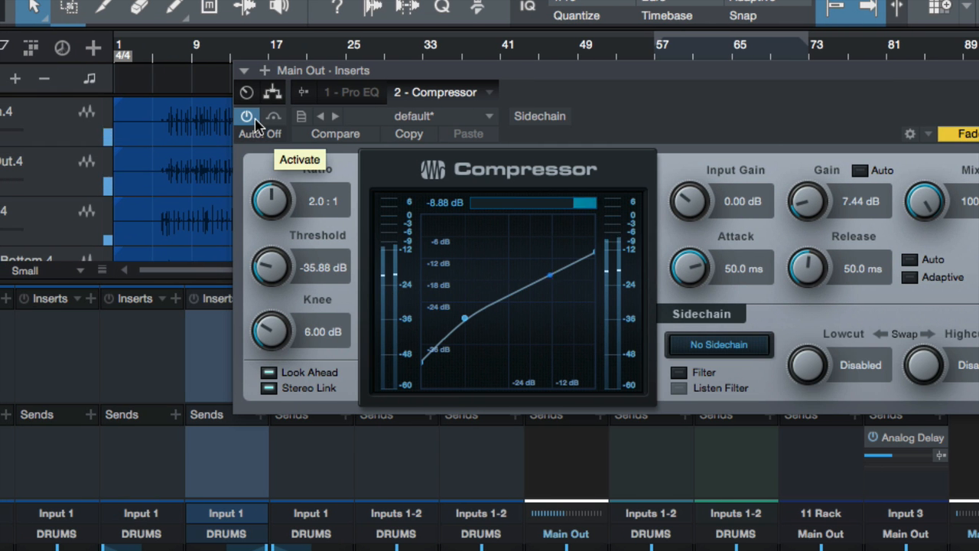
left_click(255, 120)
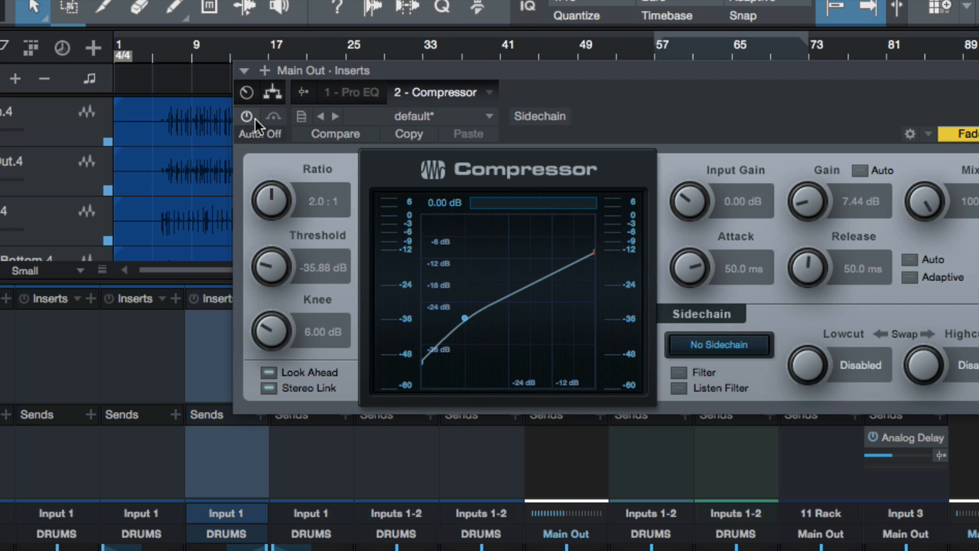
left_click(255, 121)
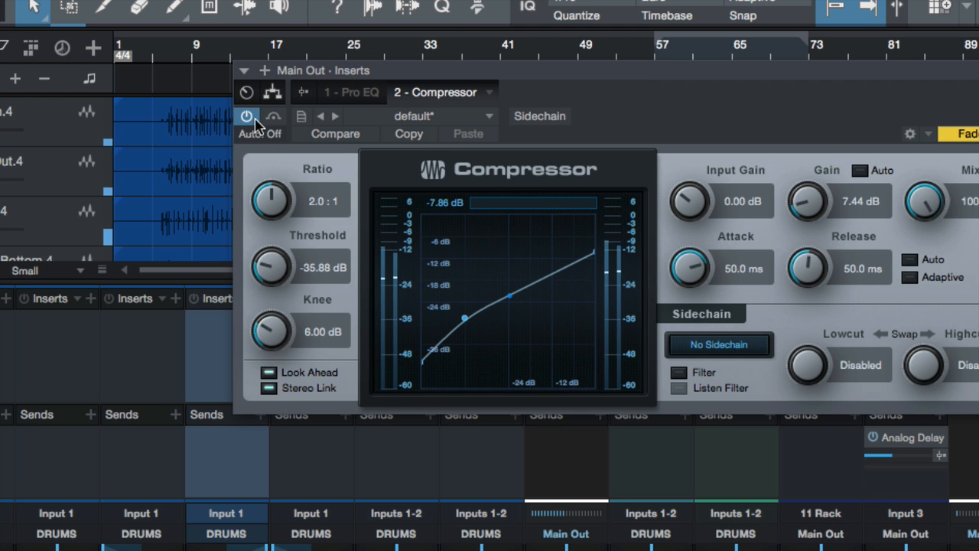
left_click_drag(654, 70, 511, 71)
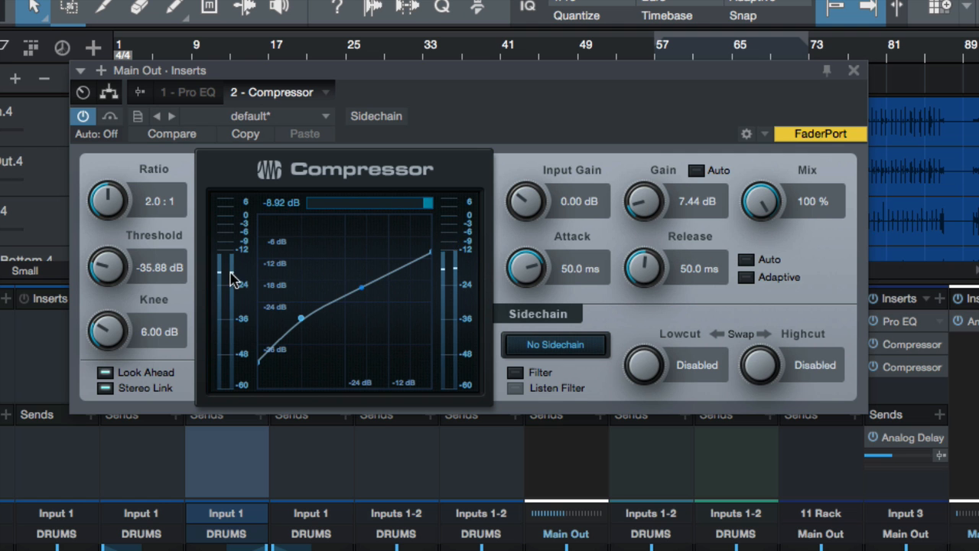
Try the Compressor's Auto gain against 0.00 dB manual gain, clearing the Main Out clip indicator to check for clipping
left_click(696, 171)
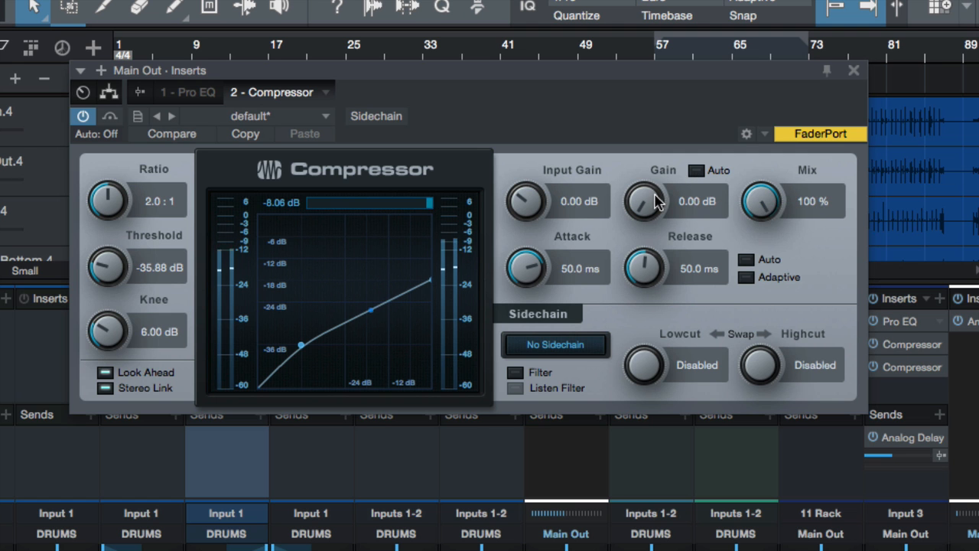
left_click(696, 171)
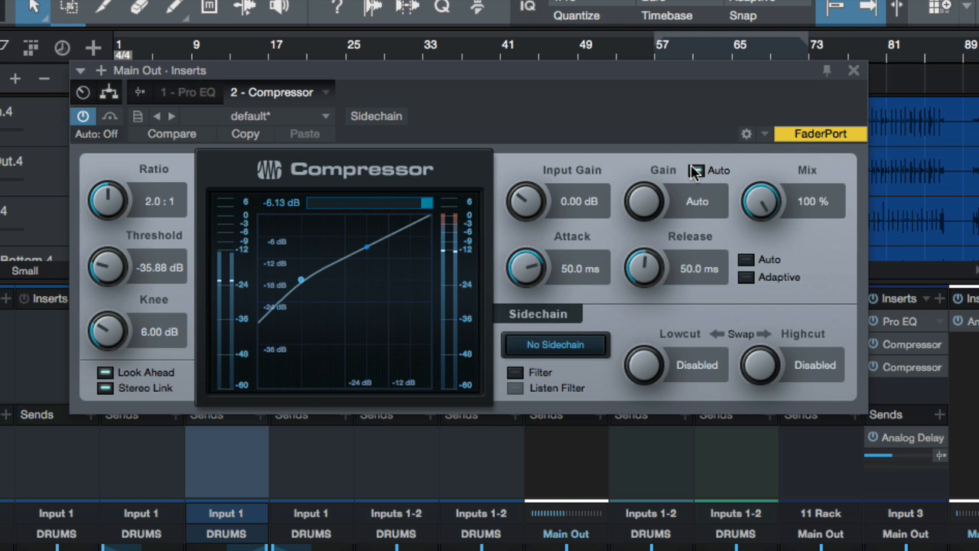
mouse_move(451, 208)
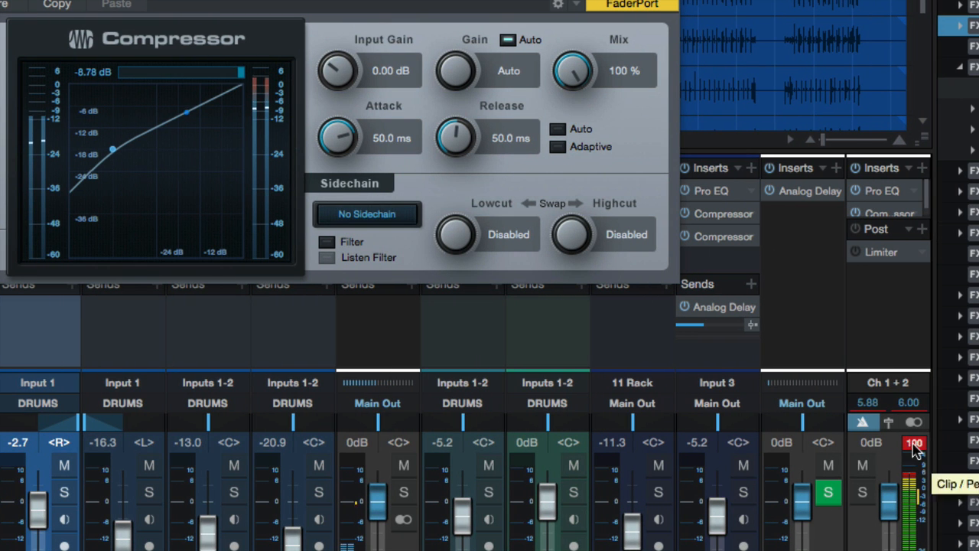
left_click(915, 448)
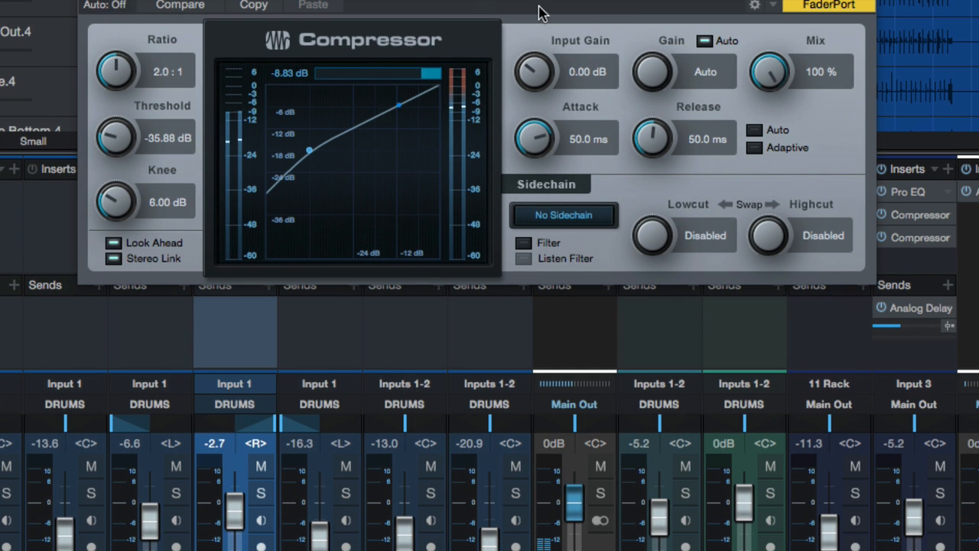
left_click(702, 40)
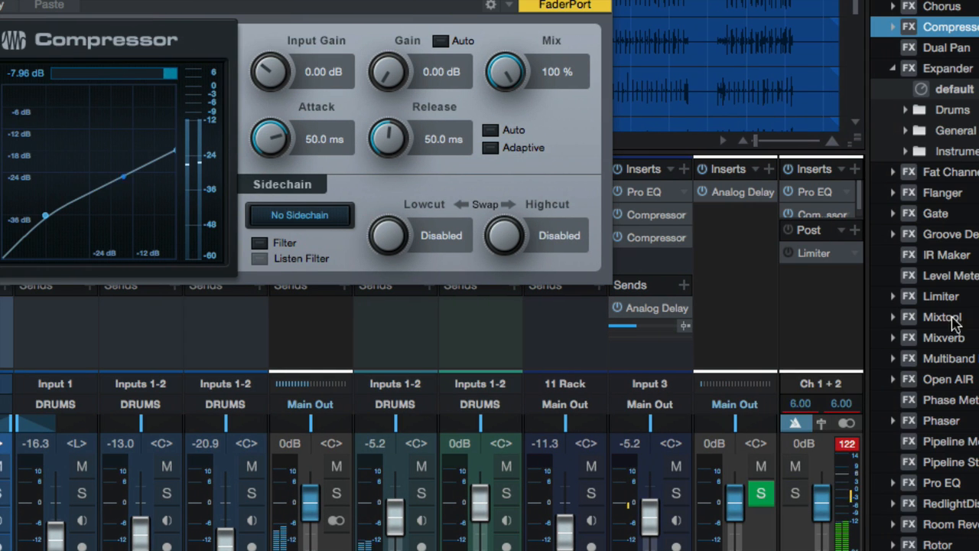
left_click(846, 445)
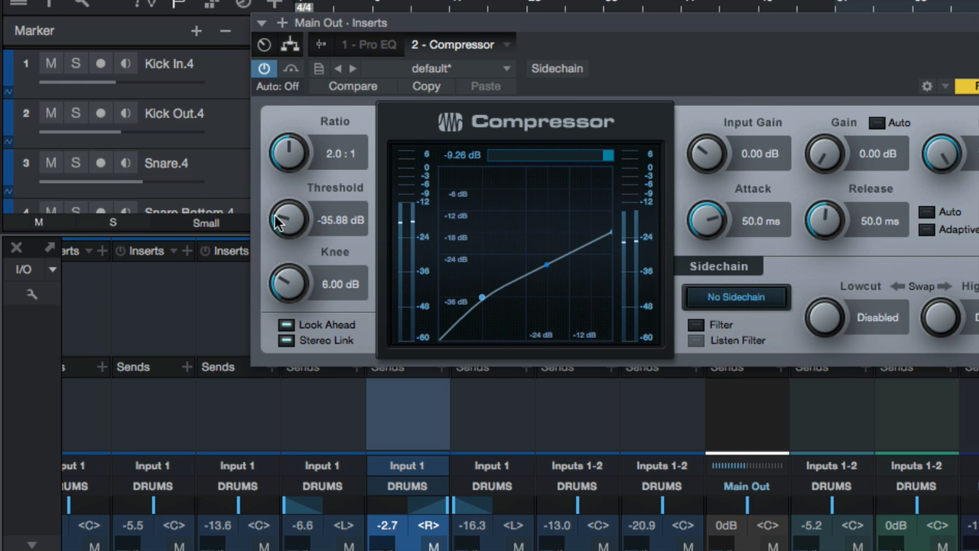
Try Auto gain with the threshold at -10.44 dB and at -33.96 dB, and compare the Compressor with its bypassed signal
left_click_drag(87, 214, 79, 112)
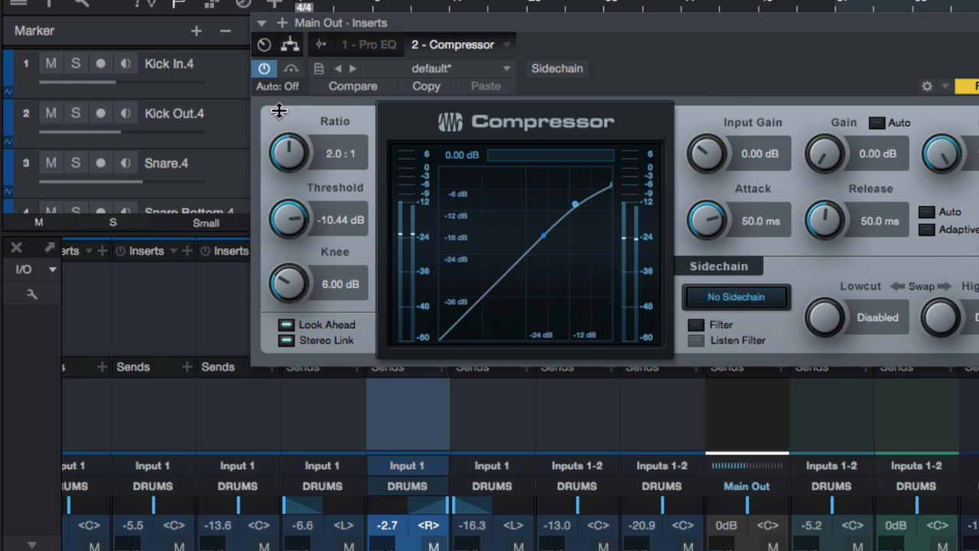
left_click(876, 122)
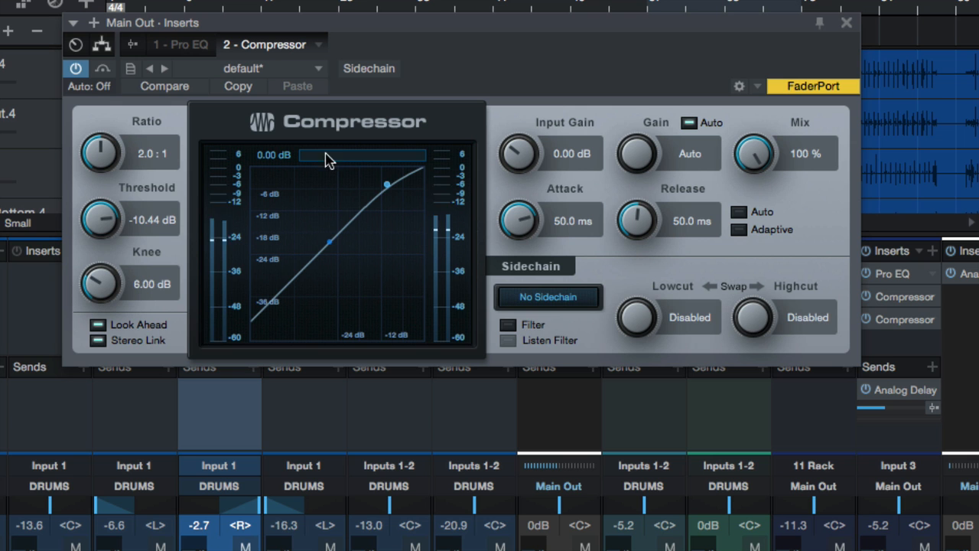
left_click_drag(107, 221, 123, 337)
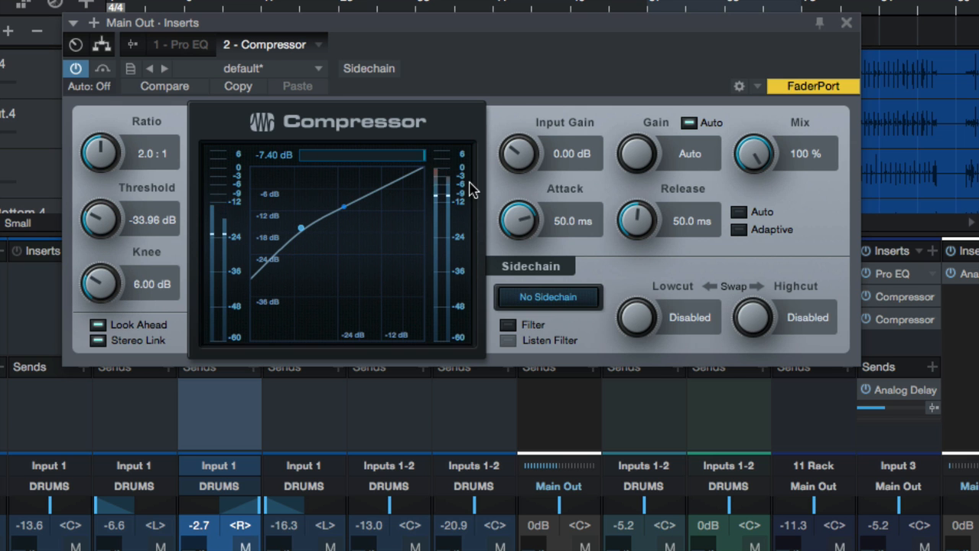
left_click(76, 70)
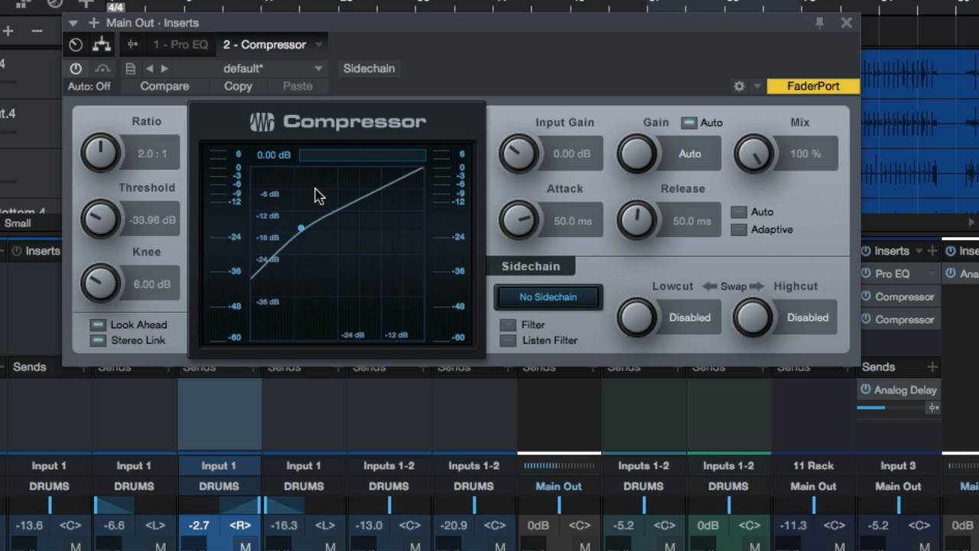
left_click(75, 71)
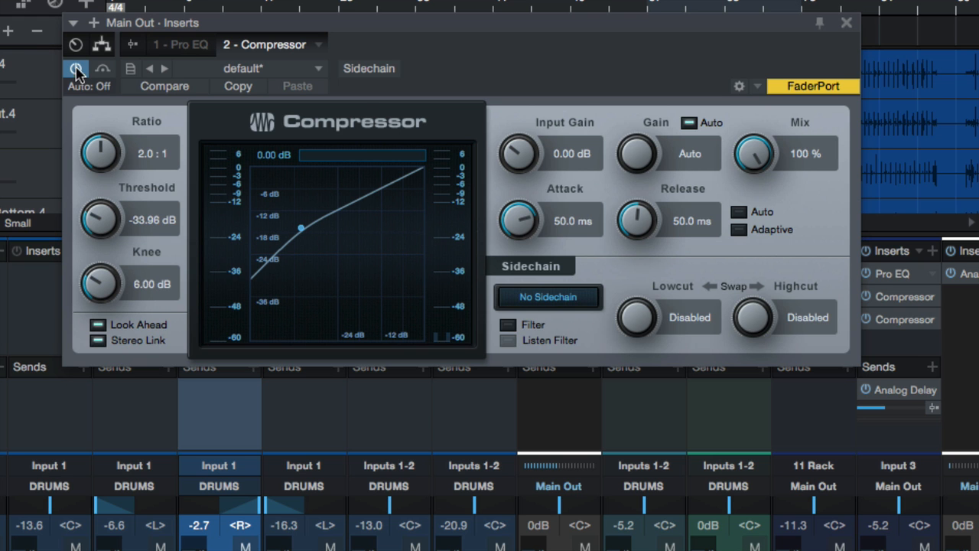
Turn Auto gain off and set the Compressor's makeup gain manually to 6.24 dB
left_click(691, 124)
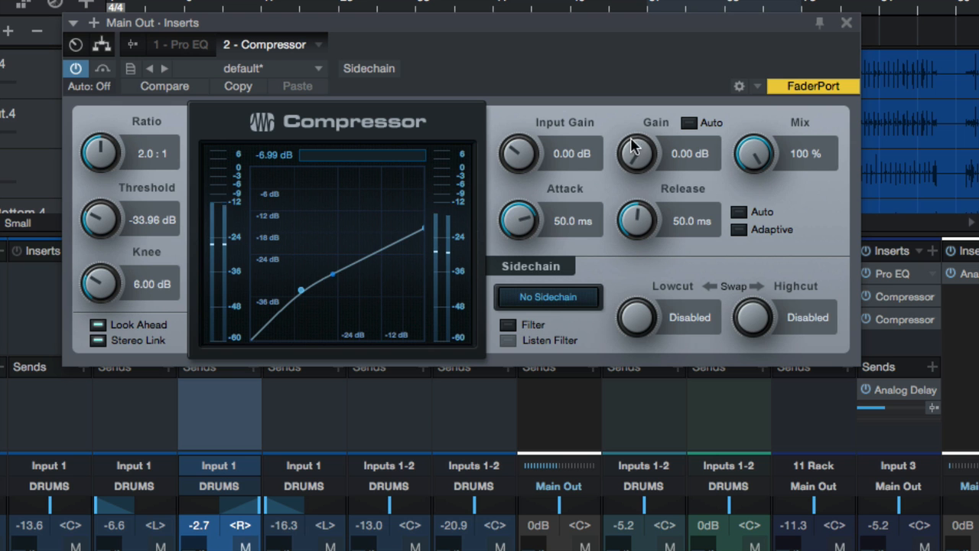
left_click_drag(637, 157, 635, 125)
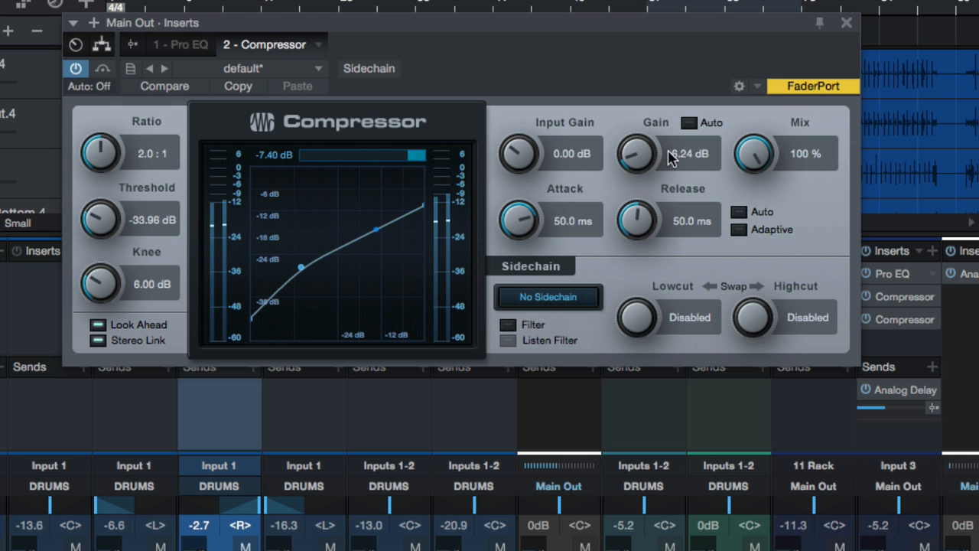
Lower the threshold to -44.04 dB, compensate with 9.36 dB of gain, and bypass the Compressor to compare levels
left_click_drag(102, 217, 113, 261)
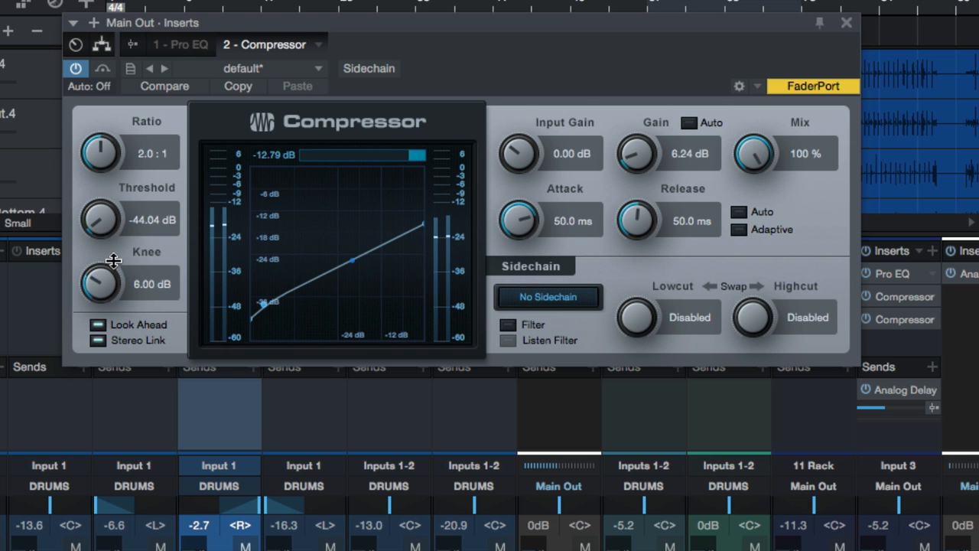
left_click_drag(626, 166, 631, 137)
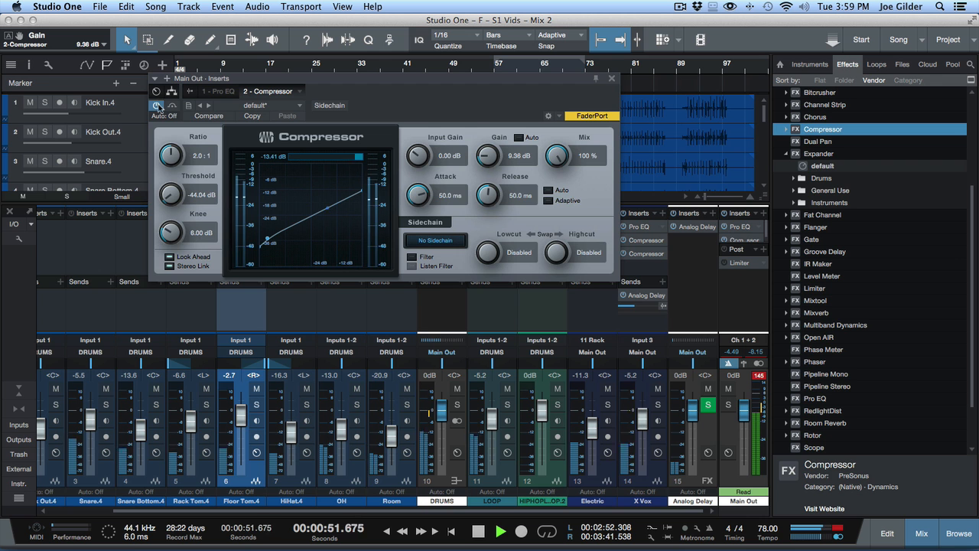
left_click(157, 106)
Remove the Compressor and the Pro EQ from the Main Out inserts and clear the channel's clip indicator
left_click(611, 79)
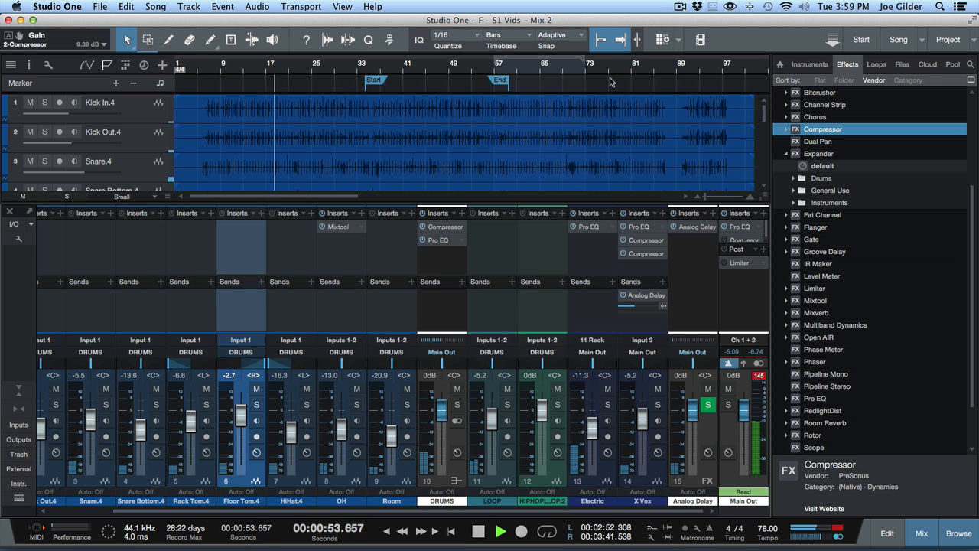
right_click(740, 240)
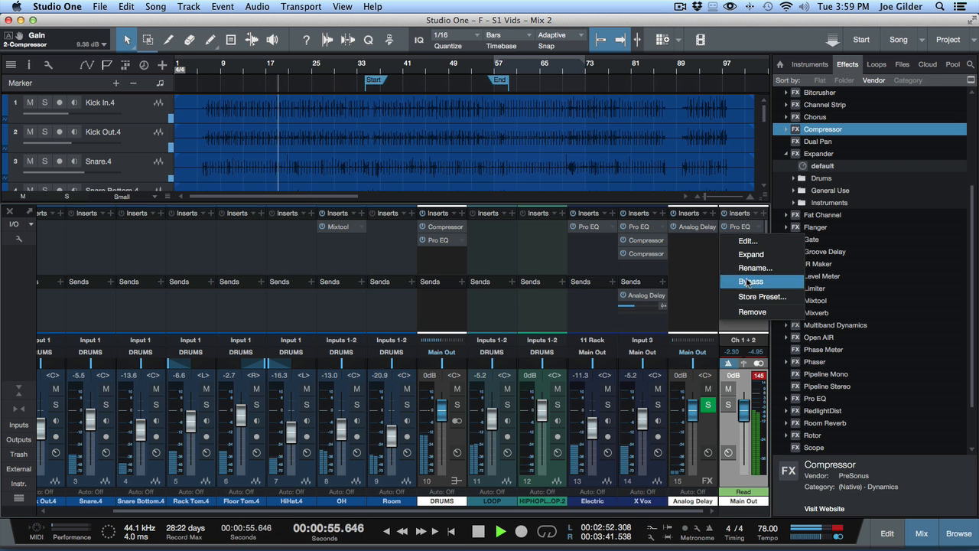
left_click(741, 312)
right_click(738, 229)
left_click(763, 317)
left_click(760, 374)
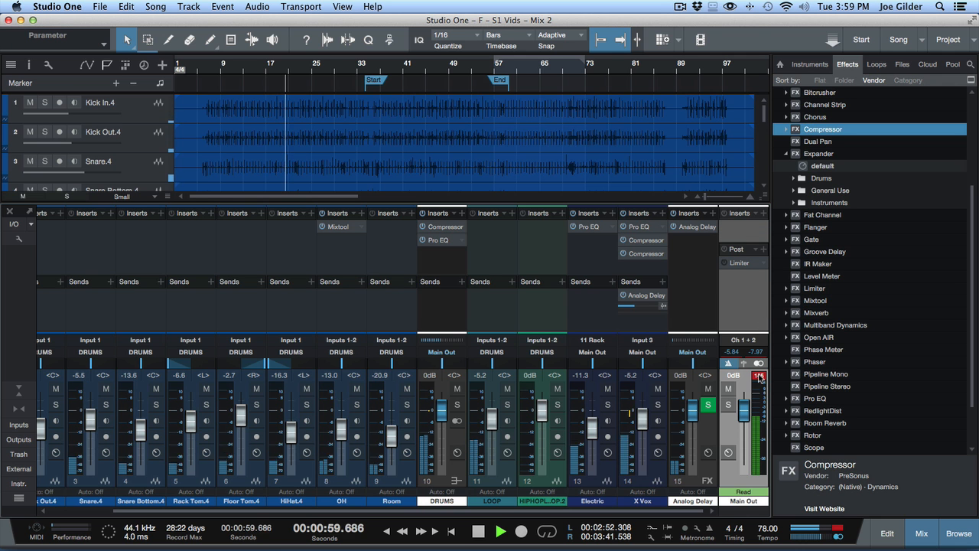